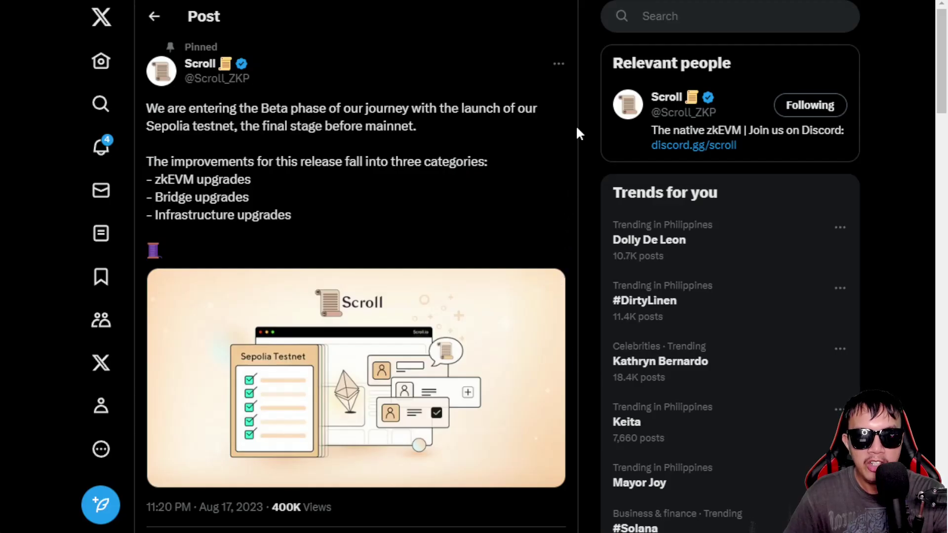
Scroll down and back up through Scroll's Sepolia announcement thread on X.
scroll(576, 127, "down", 15)
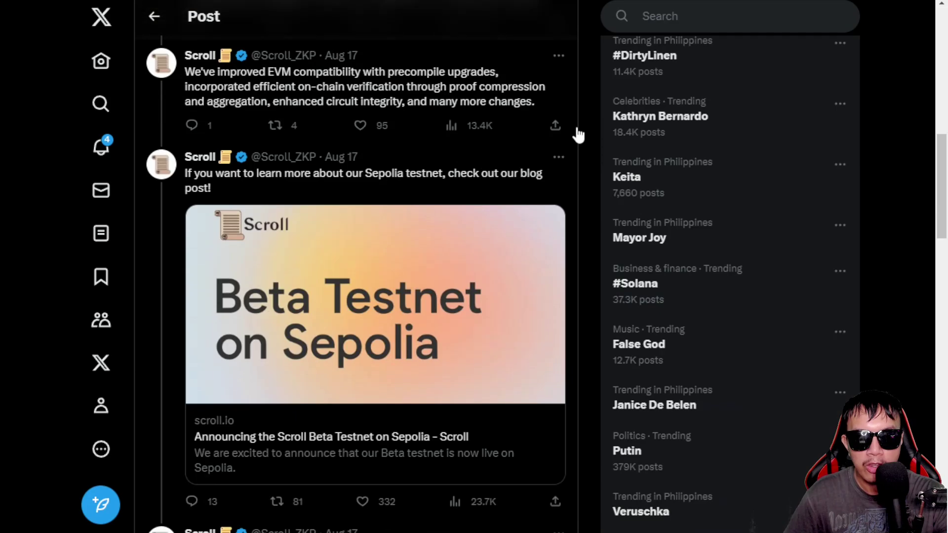
scroll(577, 132, "up", 15)
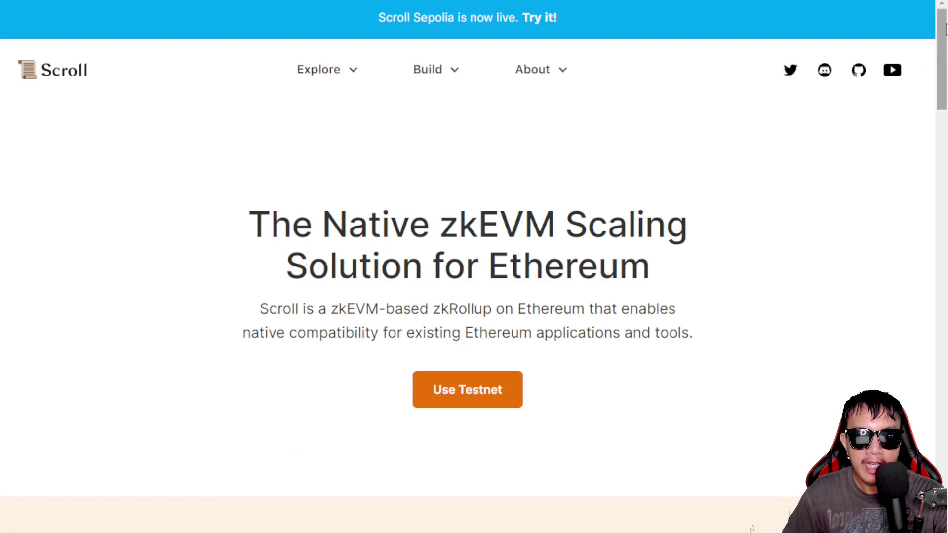
Go to the Scroll Sepolia testnet page via Use Testnet below 'Our journey so far'.
left_click_drag(942, 30, 945, 353)
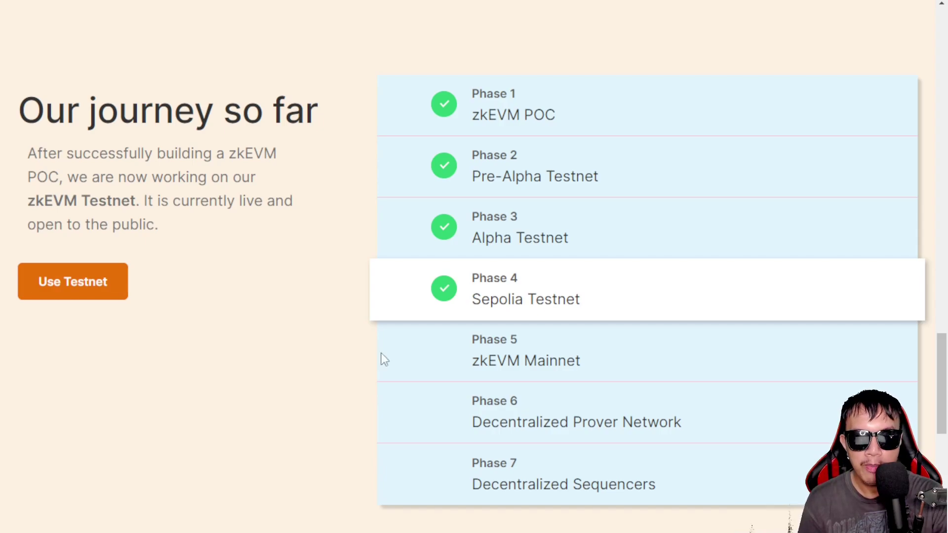
left_click(78, 284)
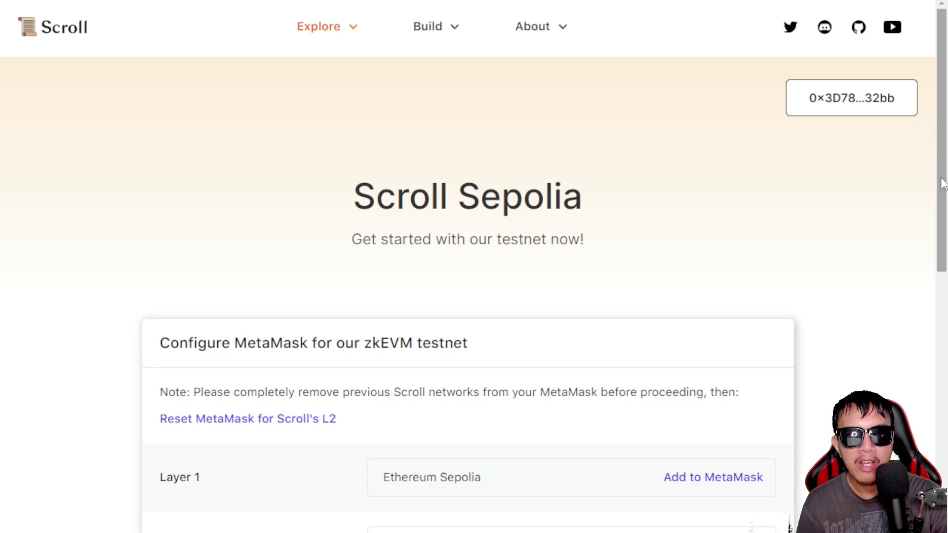
left_click_drag(943, 184, 944, 258)
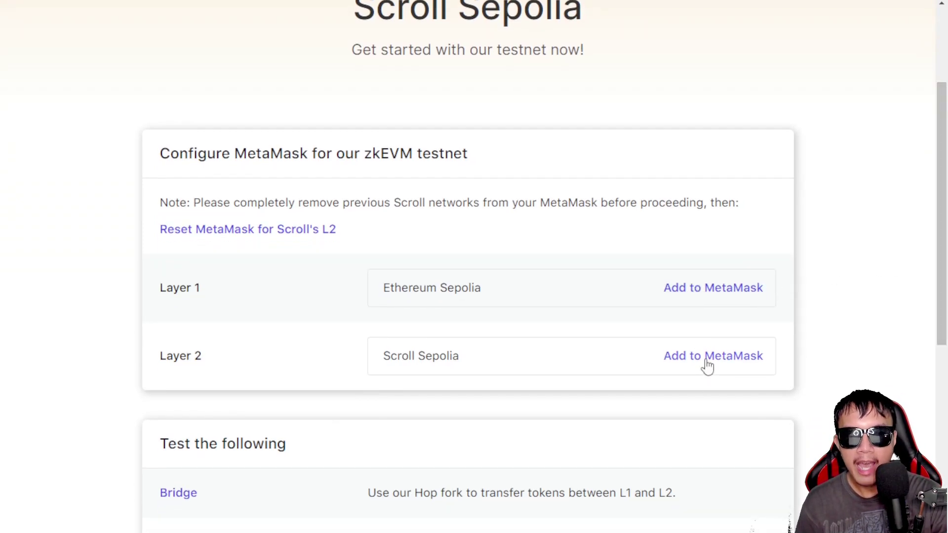
left_click_drag(944, 205, 943, 306)
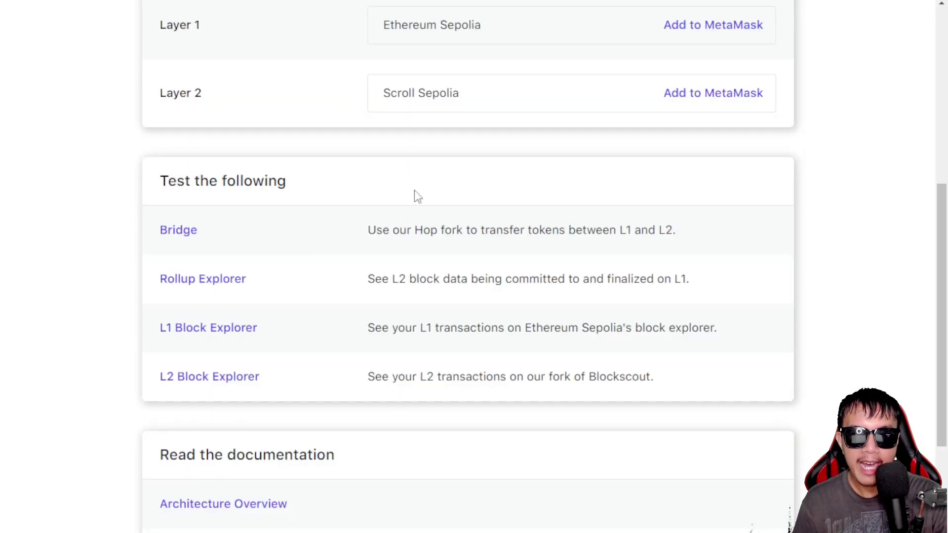
Enter a 0.5 ETH transfer from Ethereum Sepolia to Scroll Sepolia in the Bridge.
left_click(182, 236)
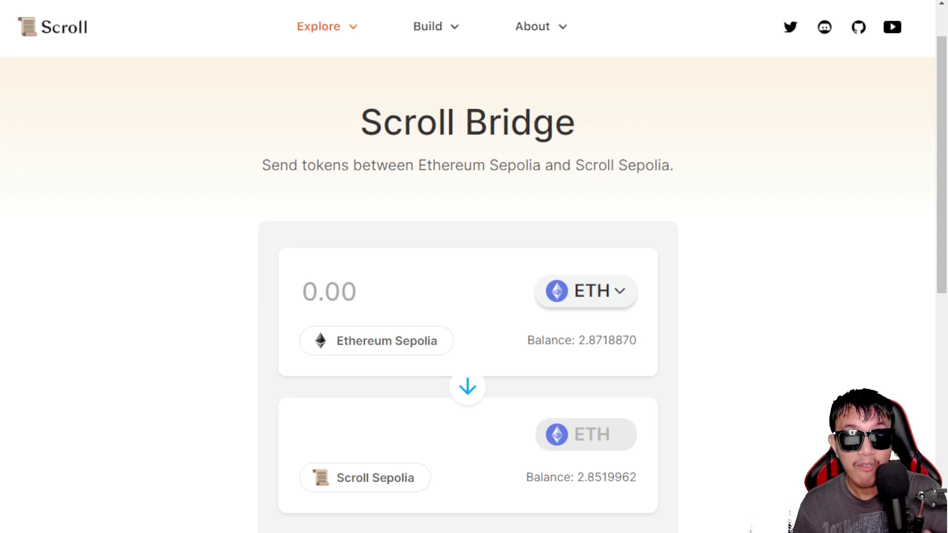
type("0.5")
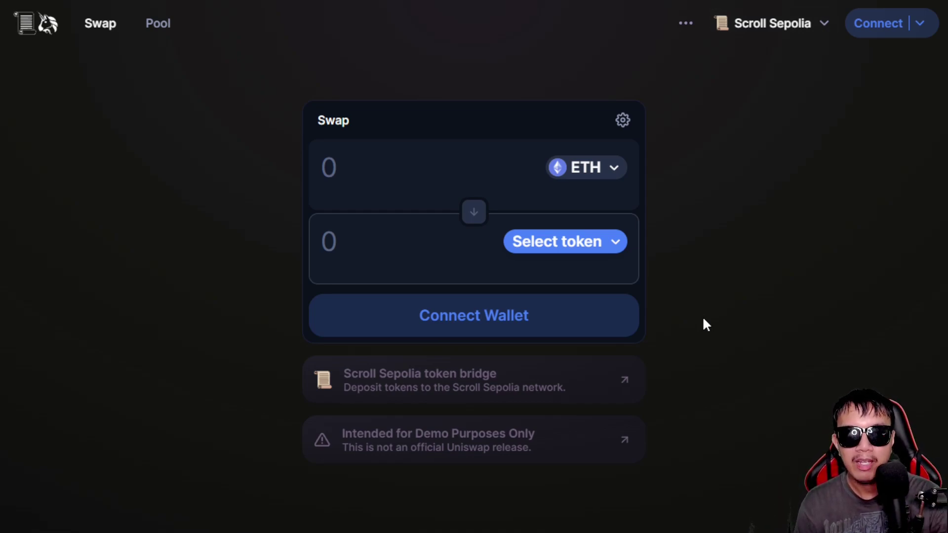
View the Uniswap token list without picking a token, then view the liquidity Pools page.
left_click(579, 245)
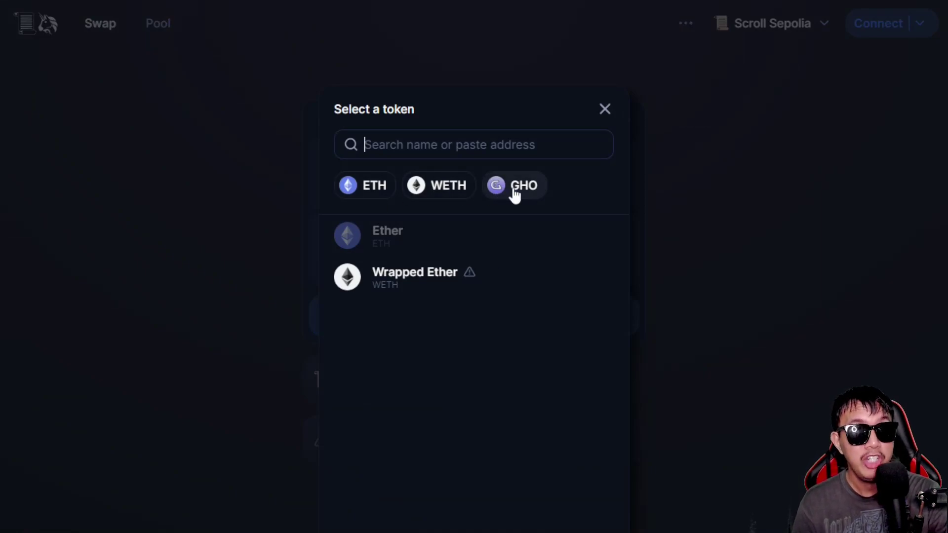
left_click(929, 321)
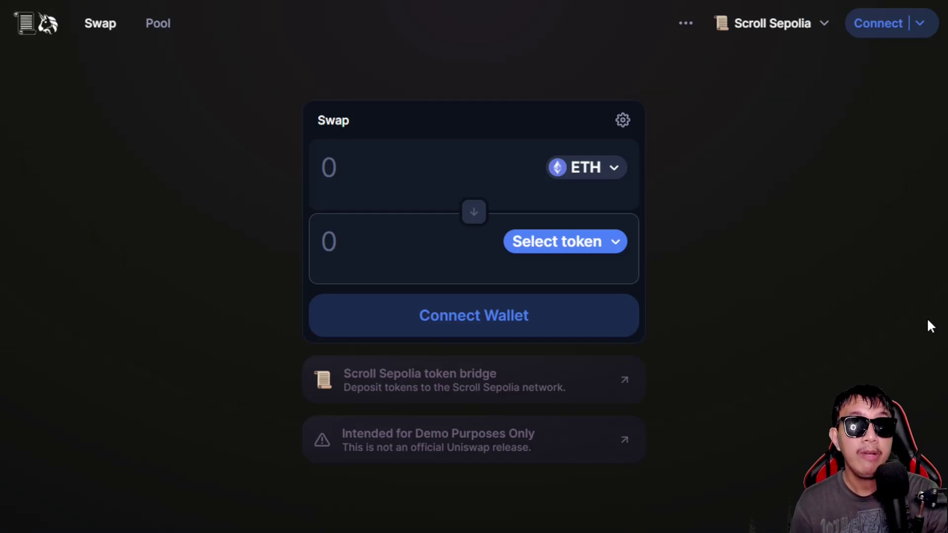
left_click(158, 23)
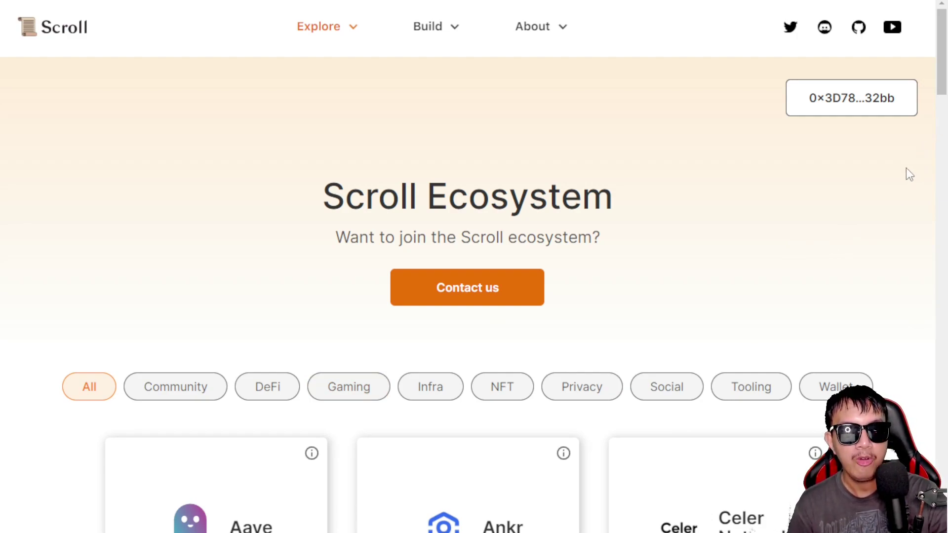
Load more projects in the Scroll Ecosystem directory and scroll through the project cards.
left_click_drag(946, 65, 944, 528)
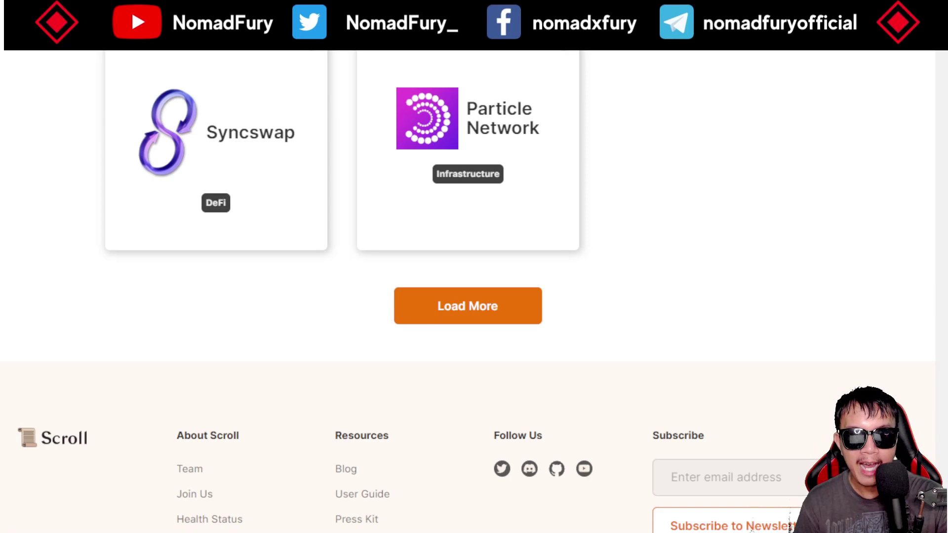
left_click(514, 306)
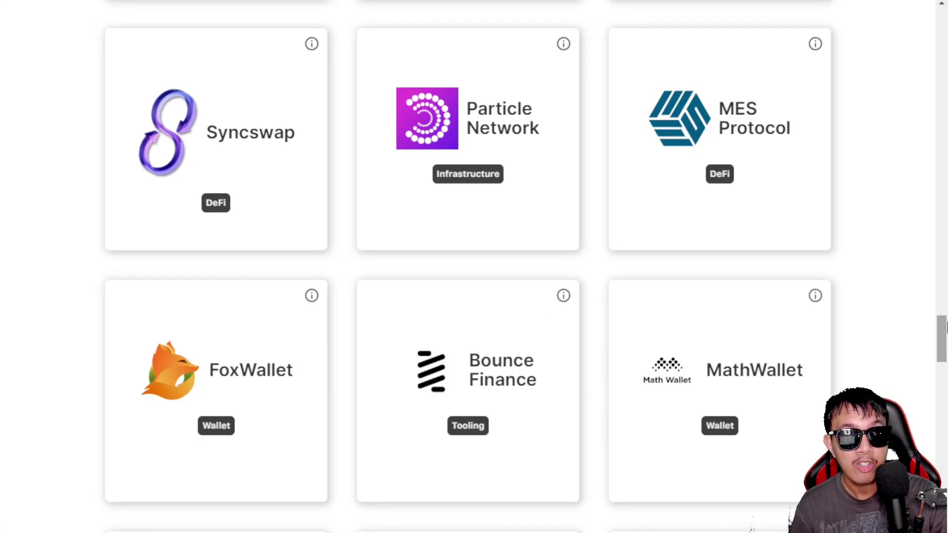
left_click_drag(945, 325, 946, 29)
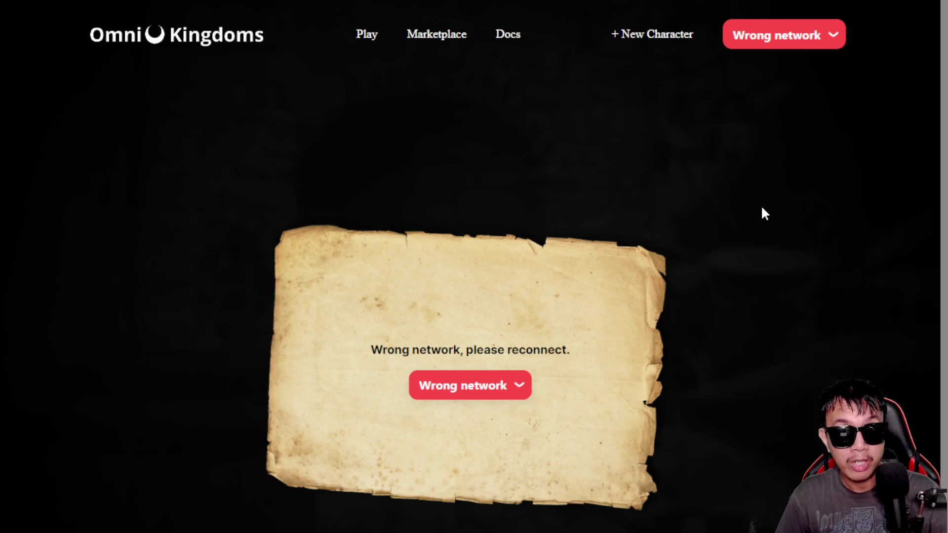
Switch the wallet network to Scroll Sepolia and approve it in MetaMask.
left_click(791, 41)
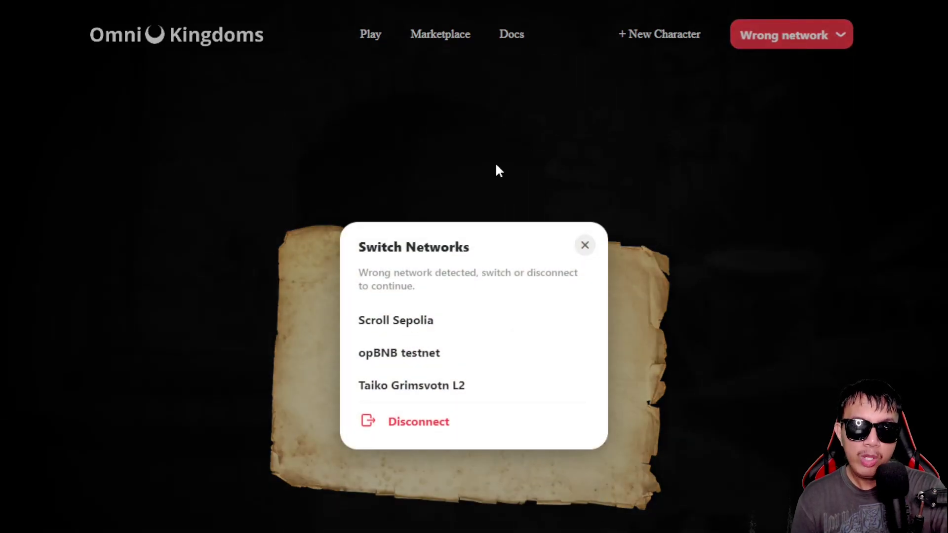
left_click(401, 320)
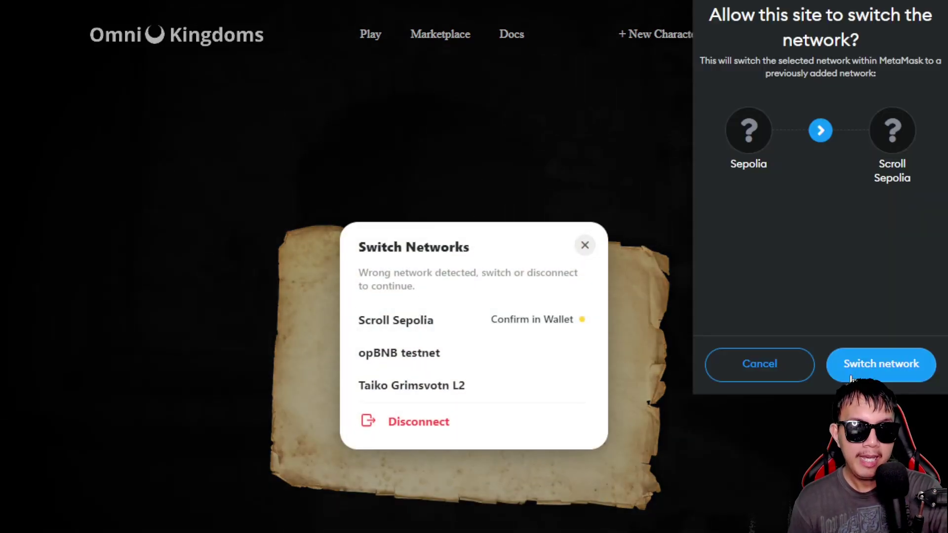
left_click(873, 369)
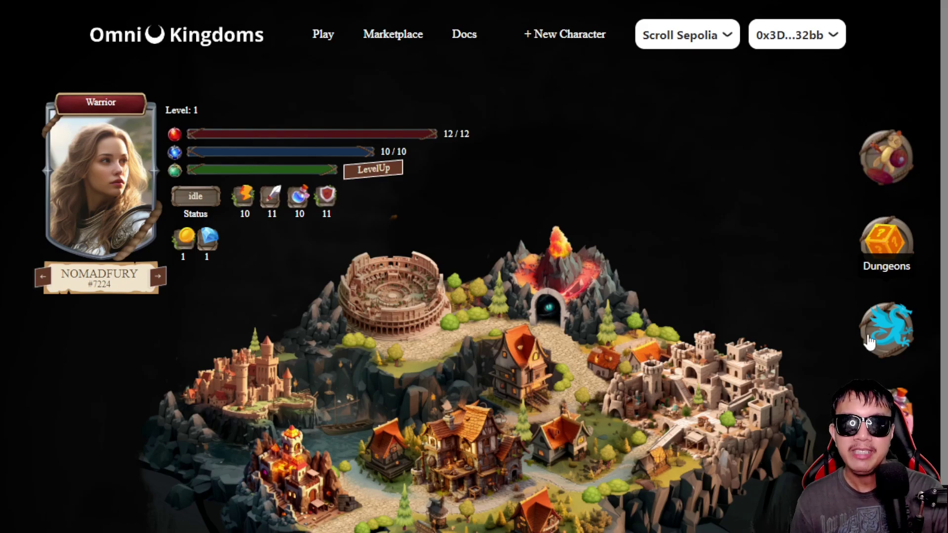
left_click(558, 37)
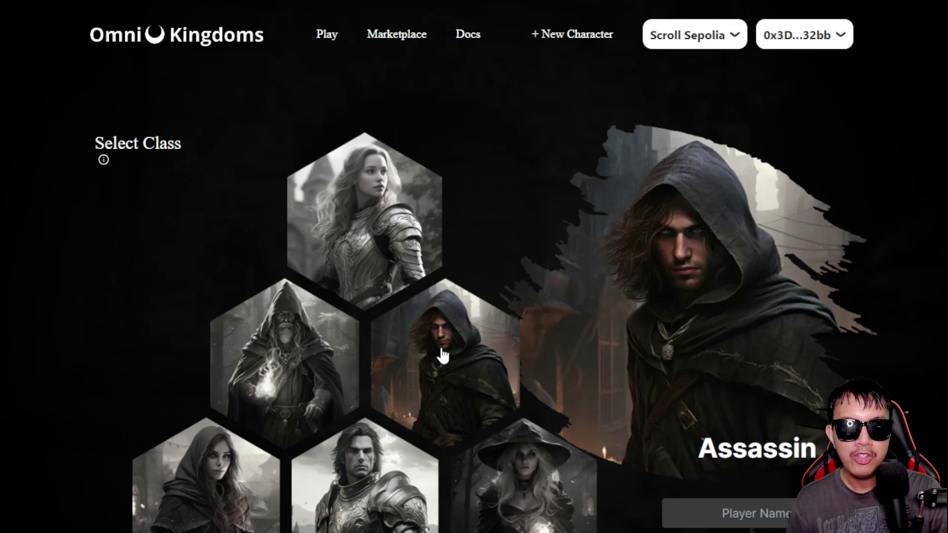
left_click(327, 38)
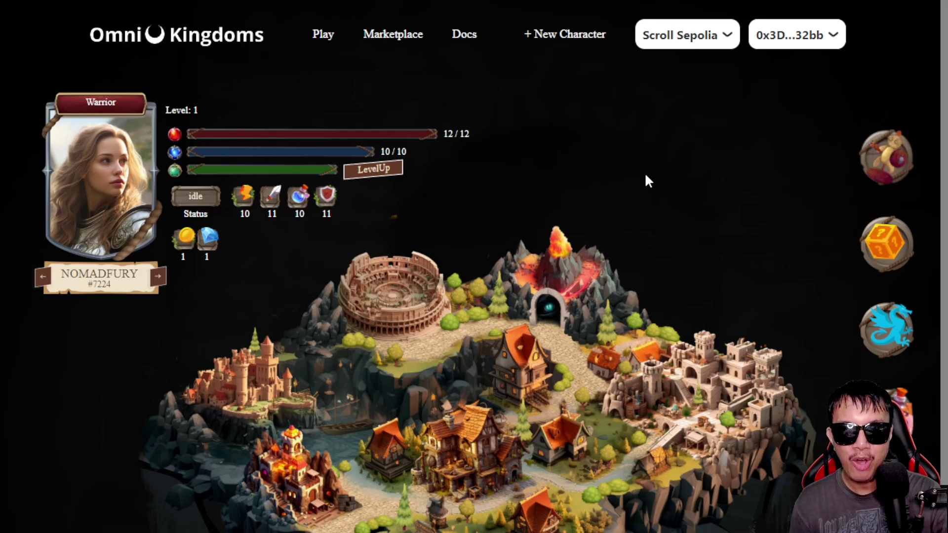
Open the Warrior's Level Up dialog and select Defense as the stat.
left_click(372, 169)
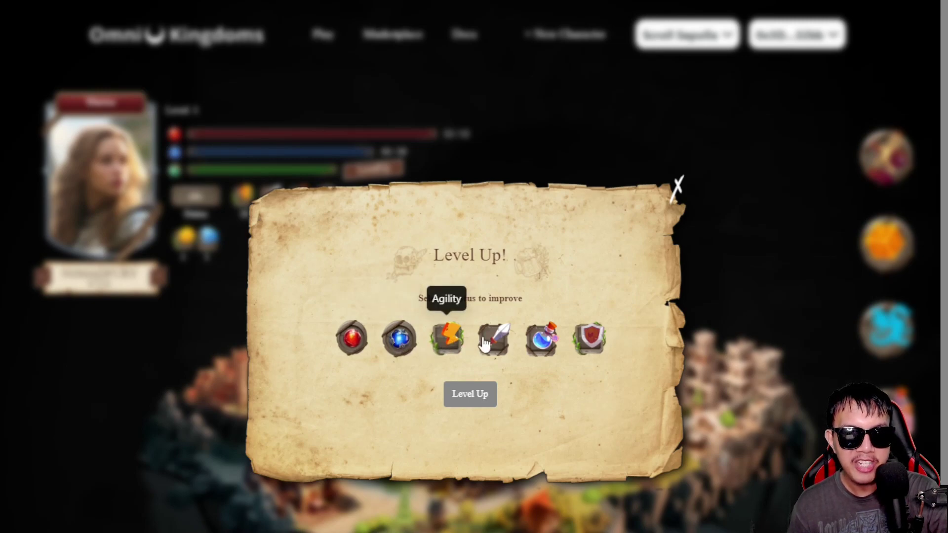
left_click(592, 335)
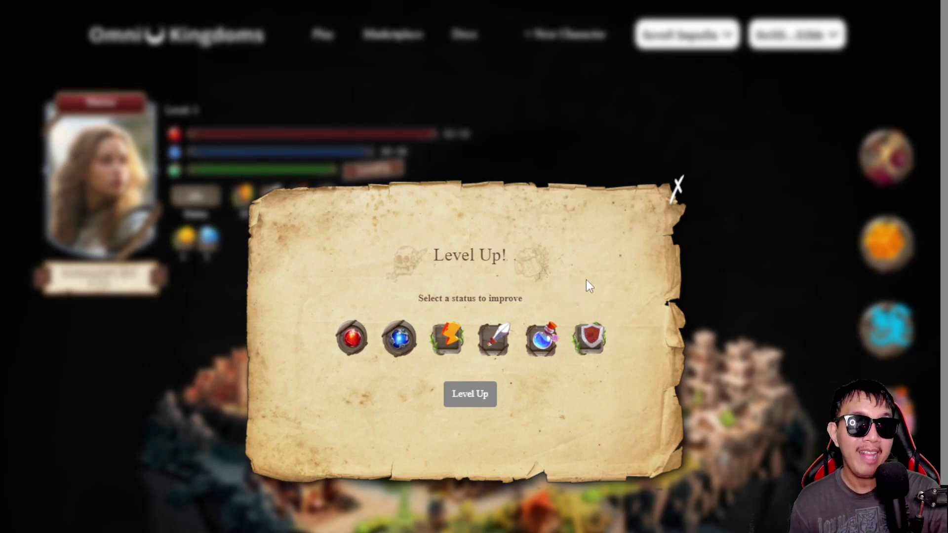
Choose Strength instead and confirm the level-up transaction in MetaMask.
left_click(495, 345)
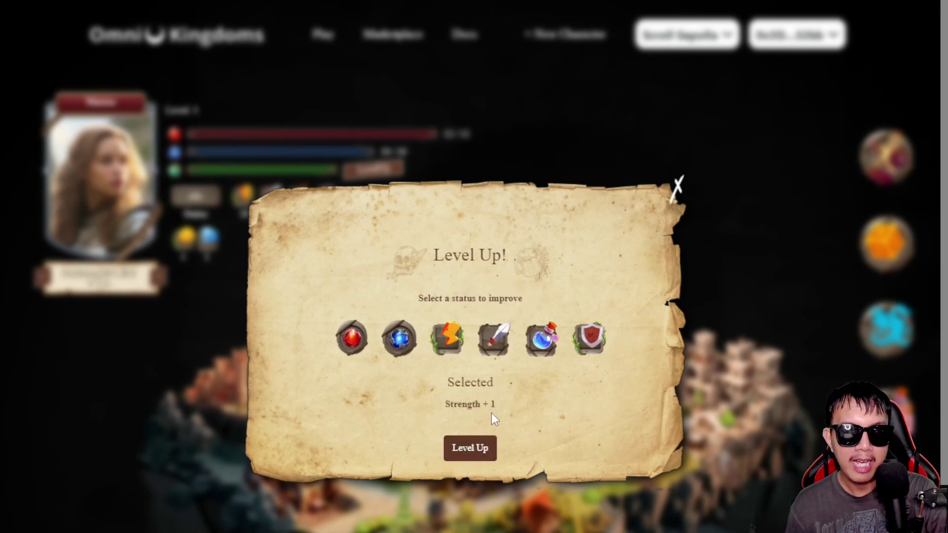
left_click(485, 447)
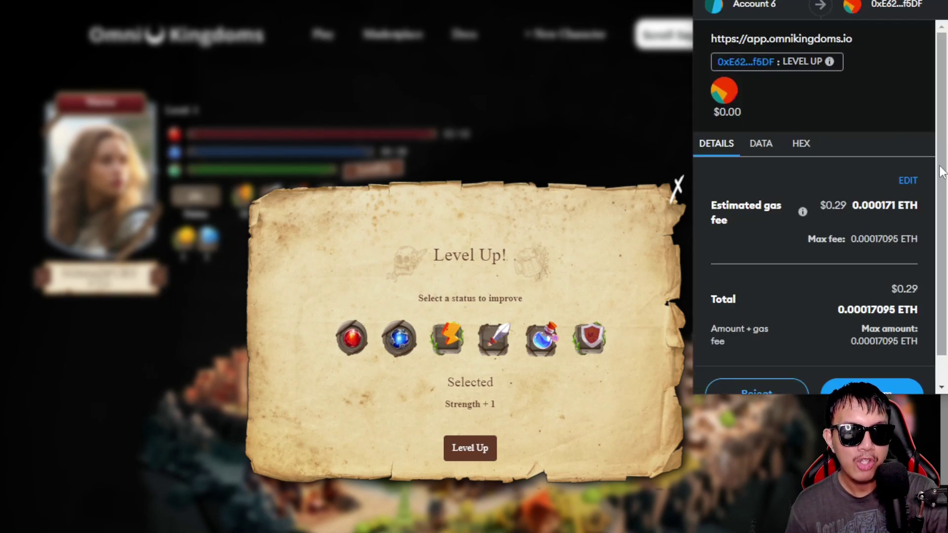
scroll(872, 346, "down", 1)
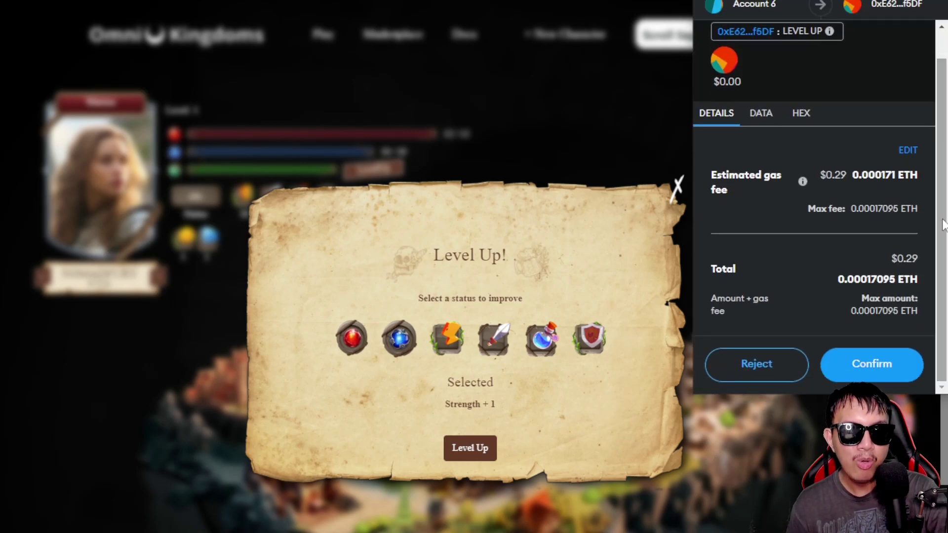
left_click(882, 363)
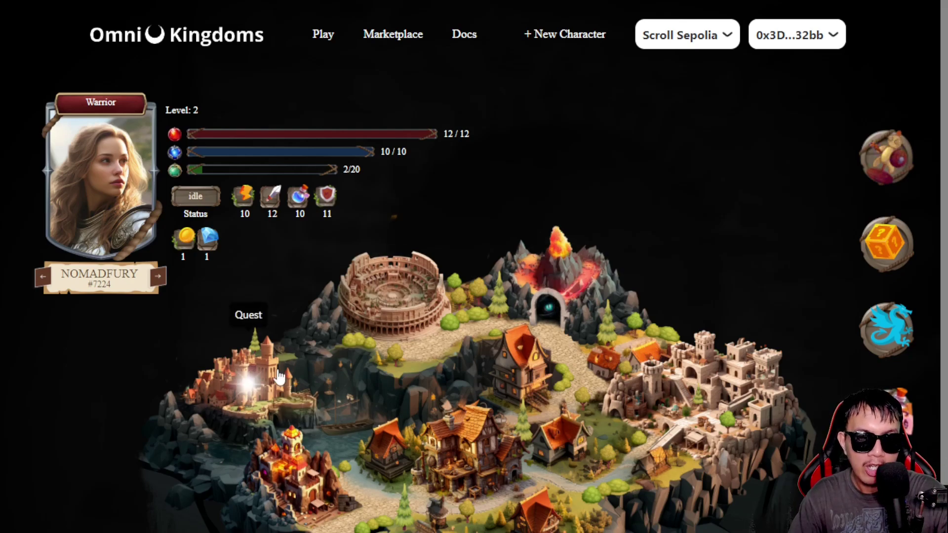
Enter the volcano dungeon and list its monsters, with the Goblin available.
left_click(580, 279)
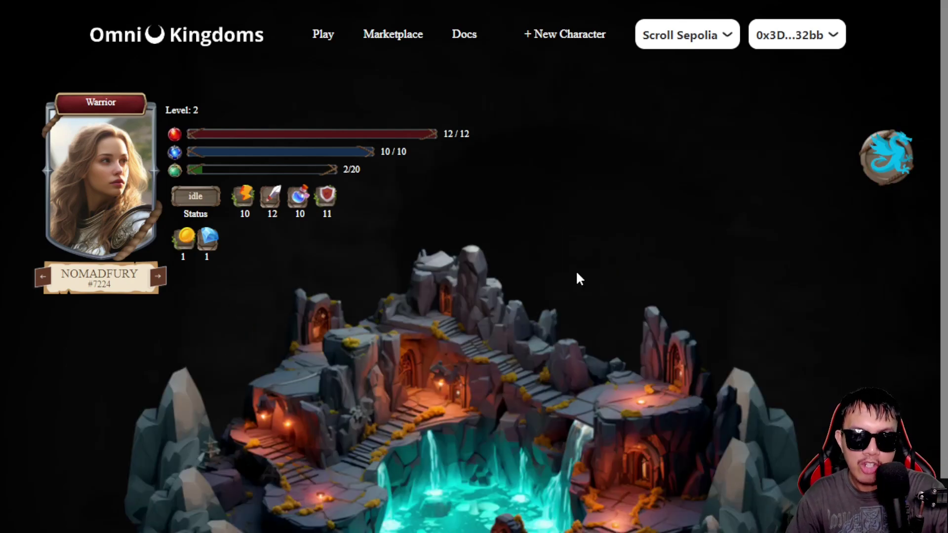
left_click(870, 170)
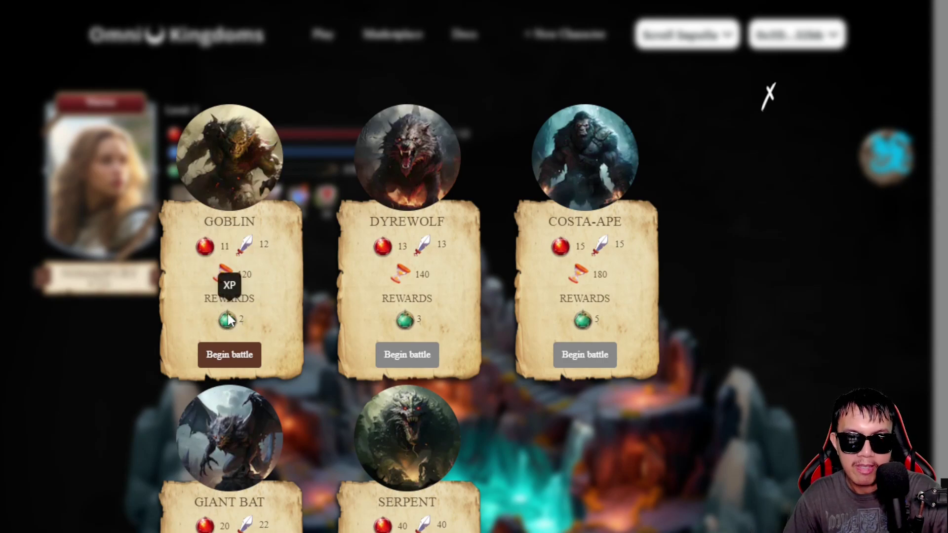
Battle the Goblin, confirming the transaction in MetaMask, then close the monster list.
left_click(243, 353)
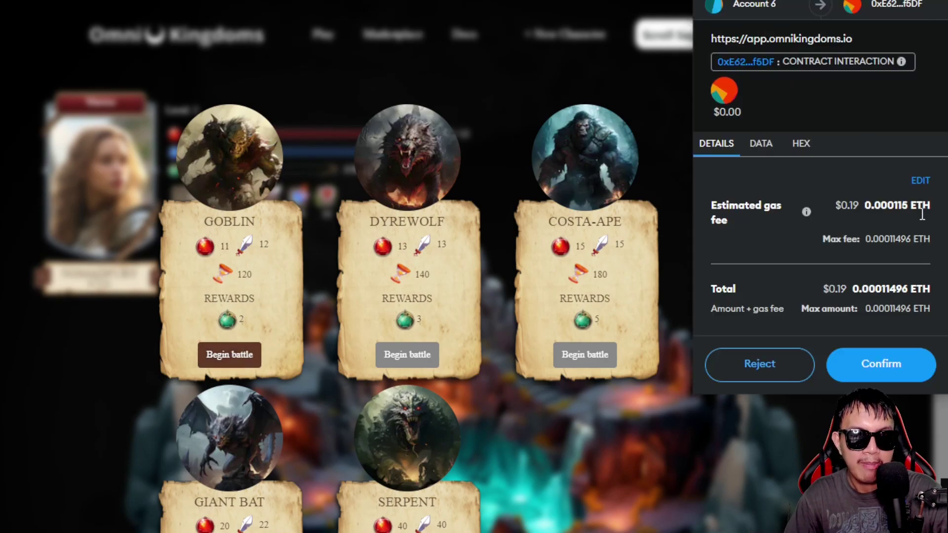
left_click(870, 375)
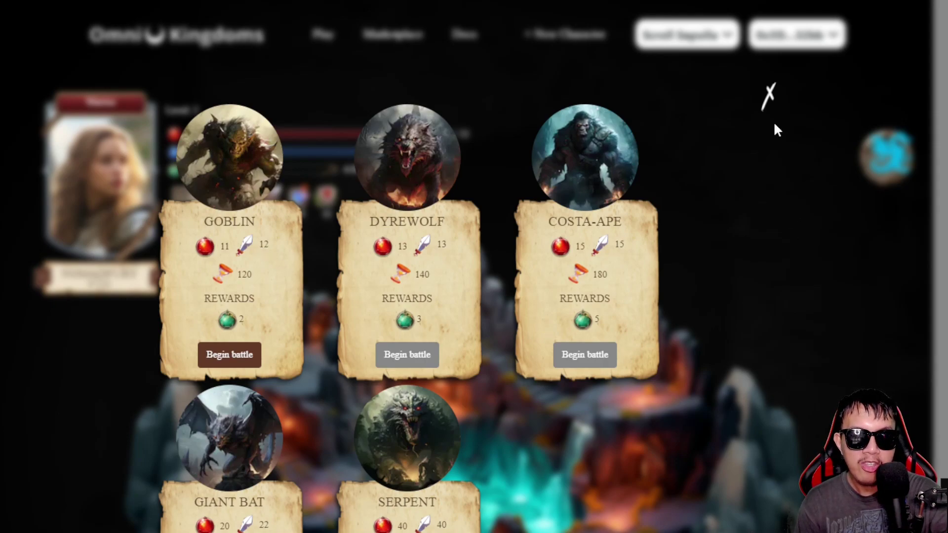
left_click(766, 106)
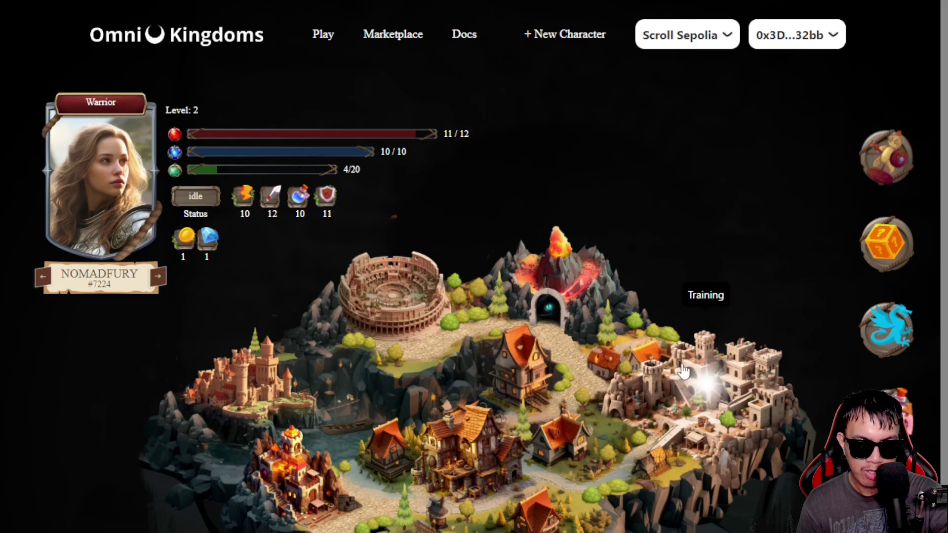
Begin the 20-second Life Training at the Training castle and confirm the transaction in MetaMask.
left_click(708, 387)
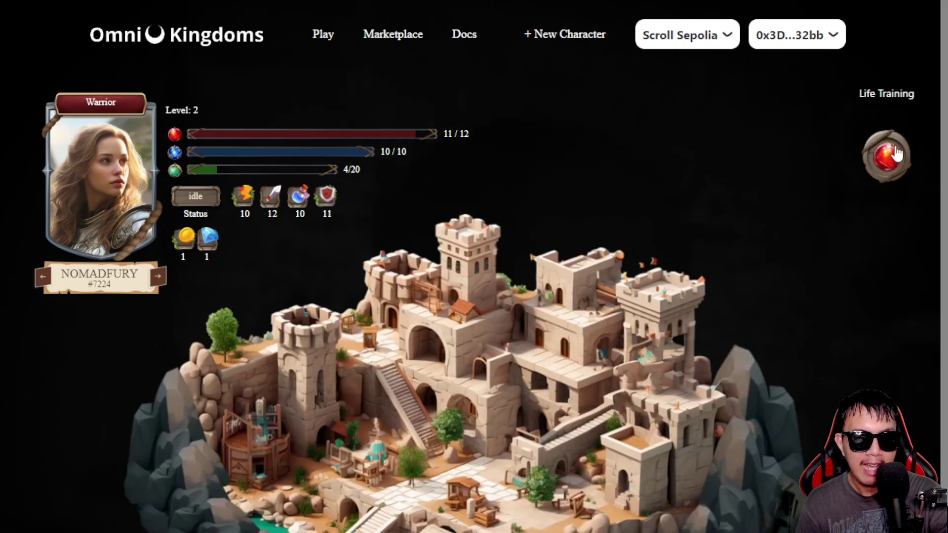
left_click(890, 159)
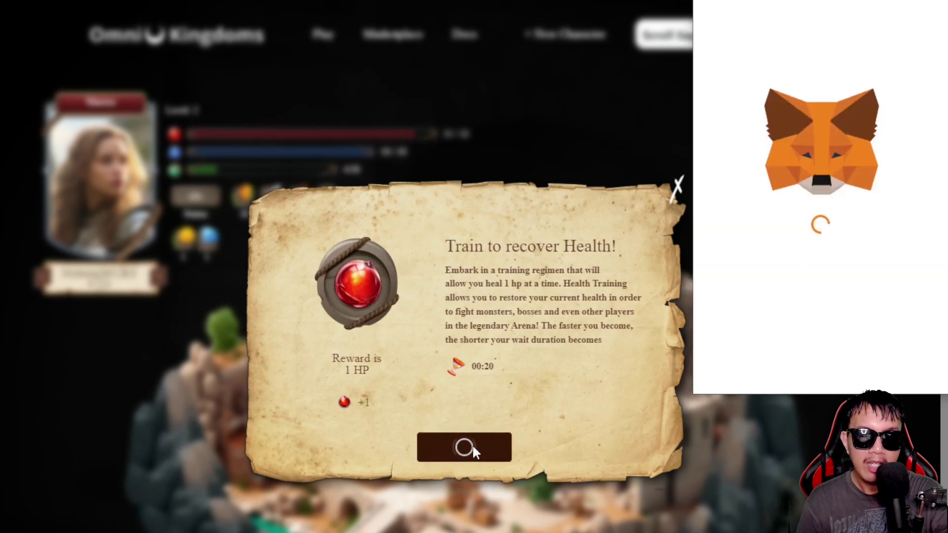
scroll(871, 361, "down", 2)
left_click(862, 366)
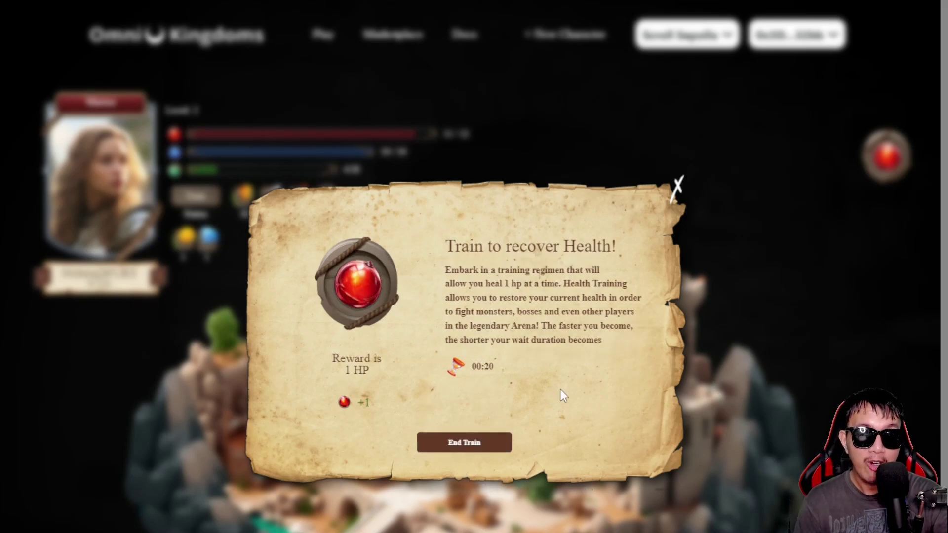
End the Life Training to claim 1 HP, speeding up the MetaMask transaction, then close the dialog.
left_click(467, 446)
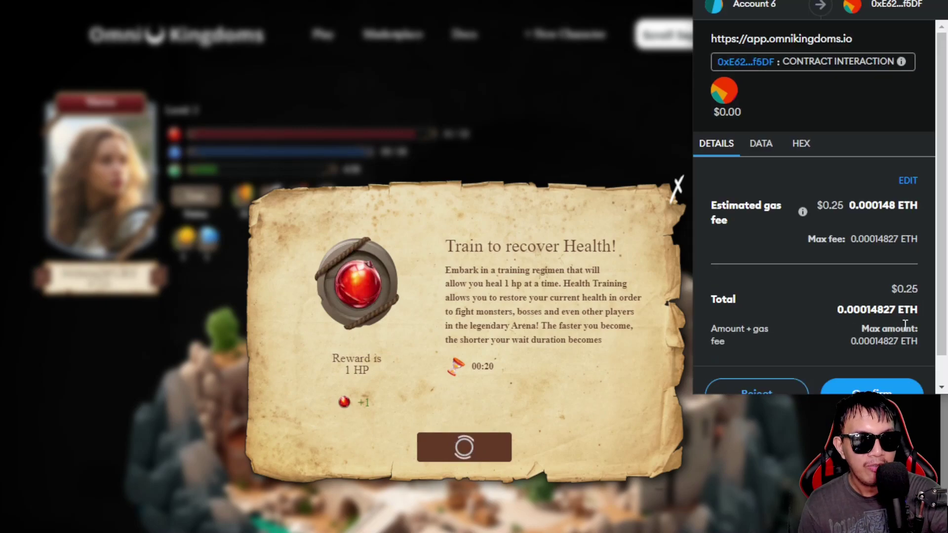
left_click(878, 362)
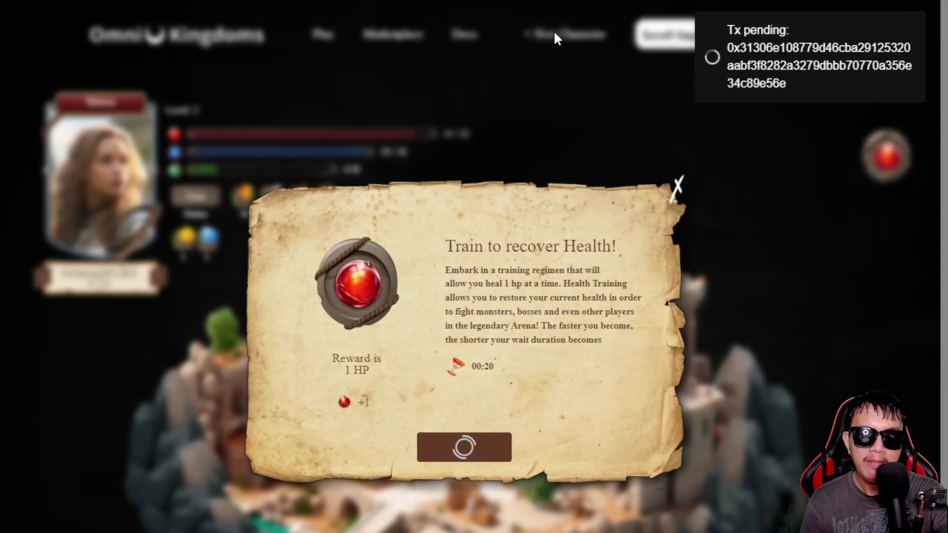
left_click(561, 3)
left_click(390, 342)
left_click(506, 341)
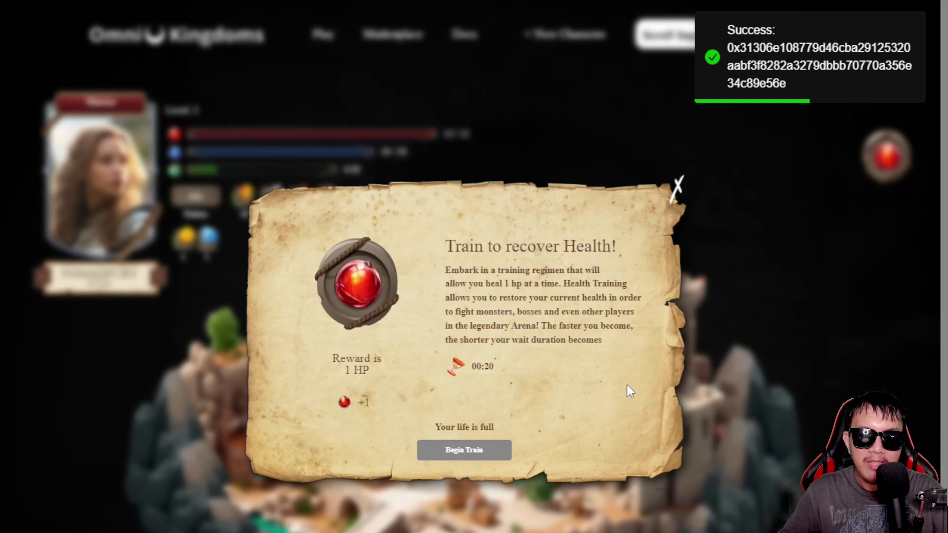
left_click(677, 186)
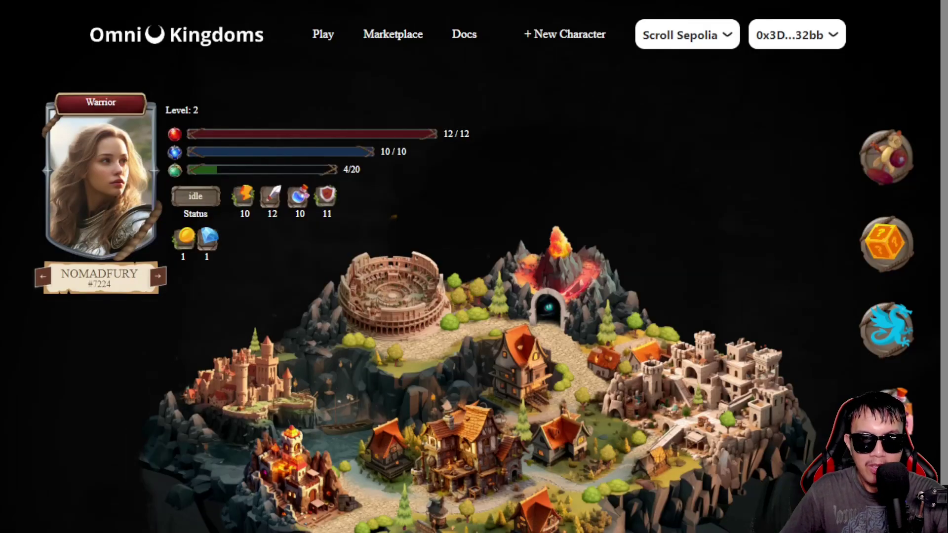